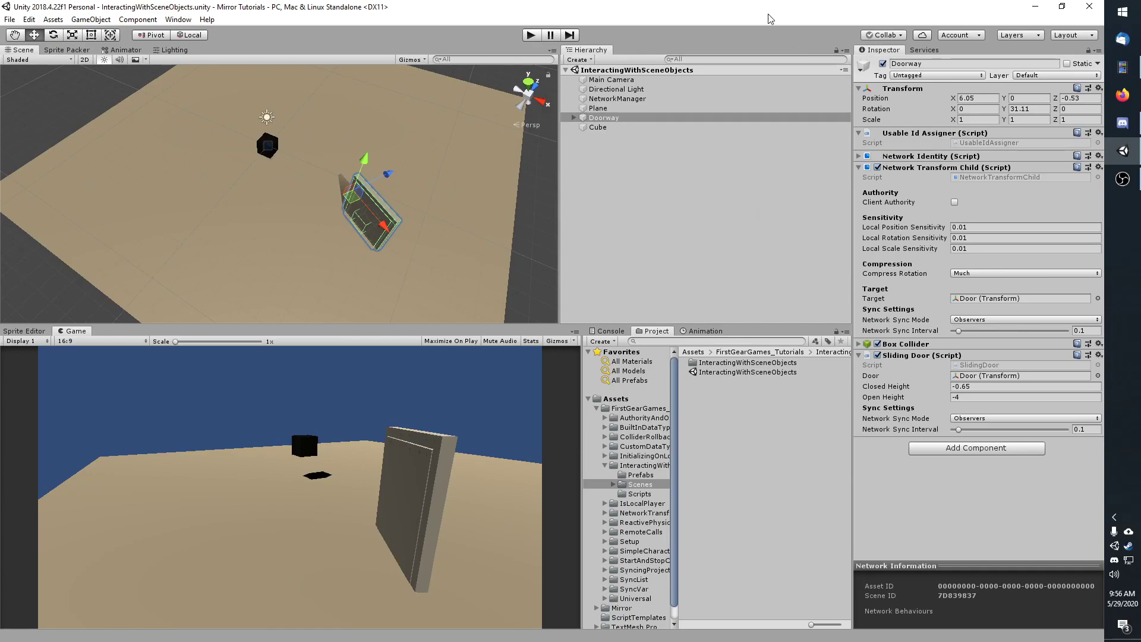
# Step: Enter Play mode and start as LAN Host so the red player cube spawns
pyautogui.click(531, 38)
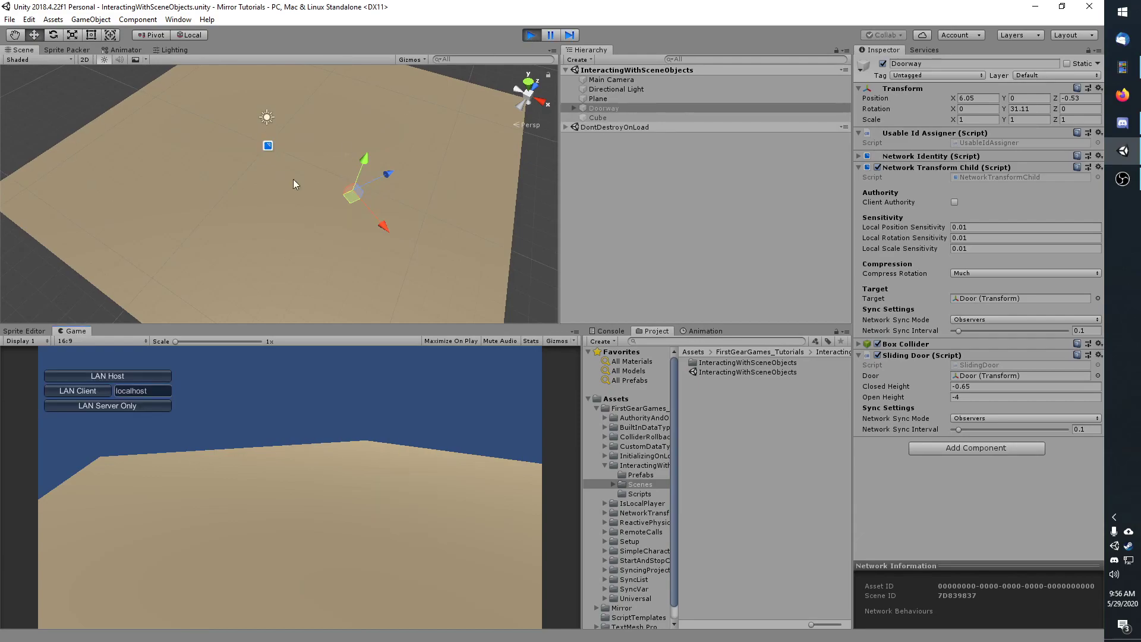
pyautogui.click(87, 376)
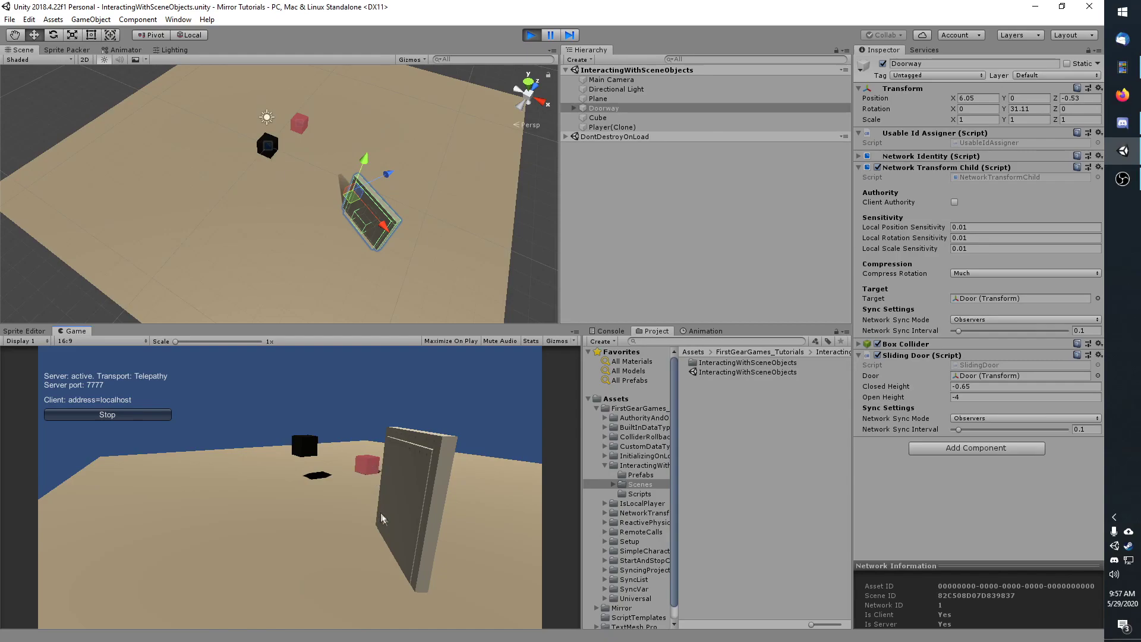
# Step: Inspect the Cube and Doorway > Door settings, then move the player under the black cube
pyautogui.click(268, 148)
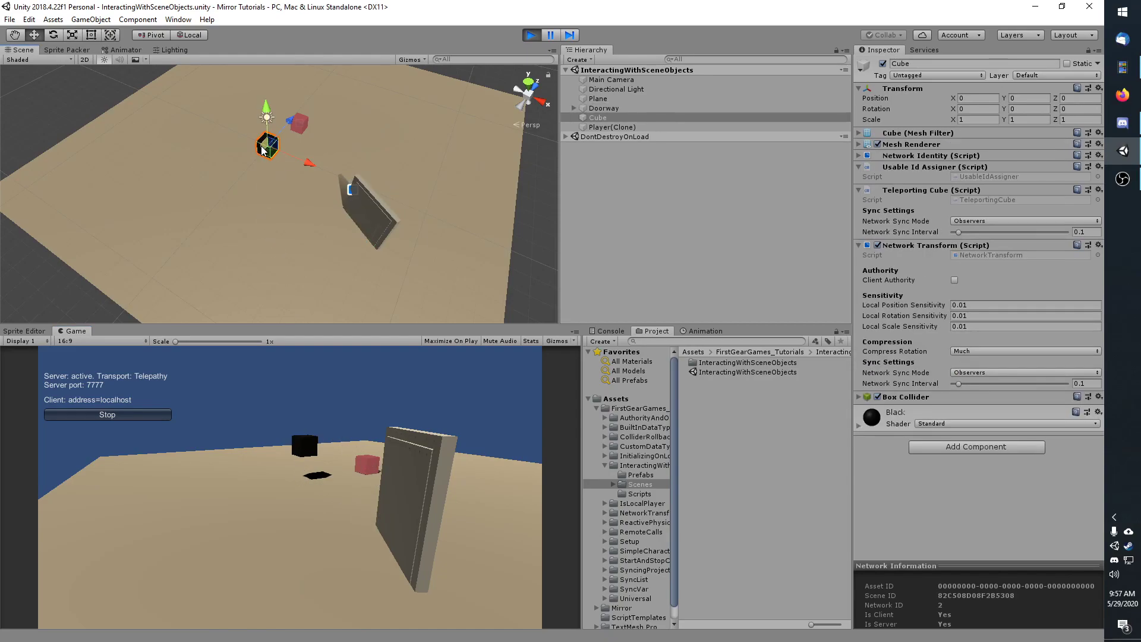
pyautogui.click(370, 218)
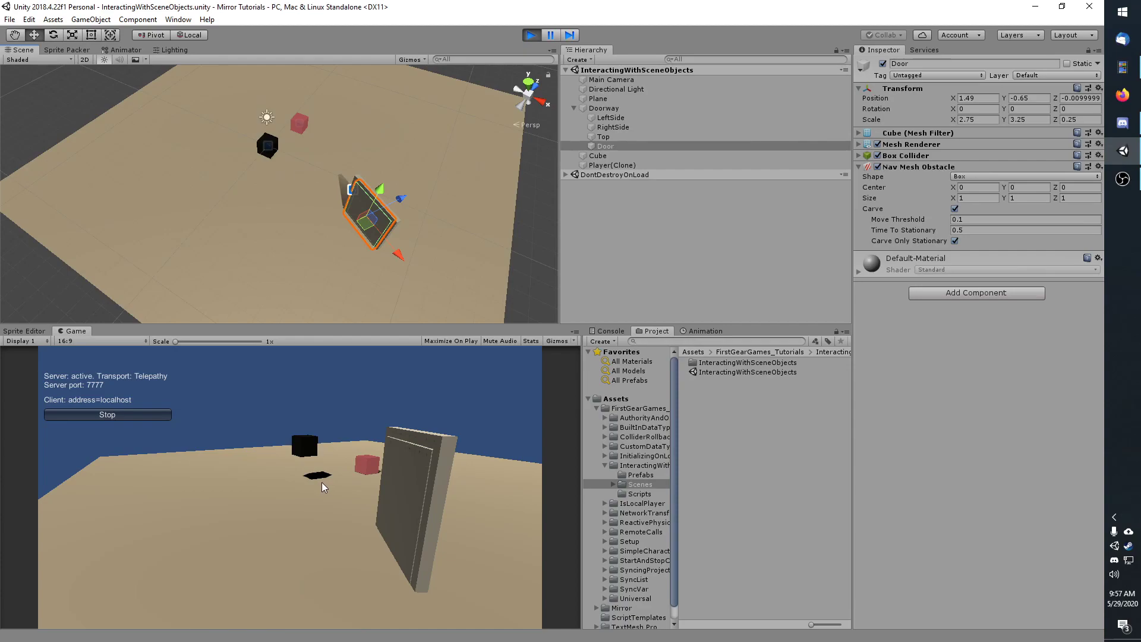
pyautogui.click(305, 479)
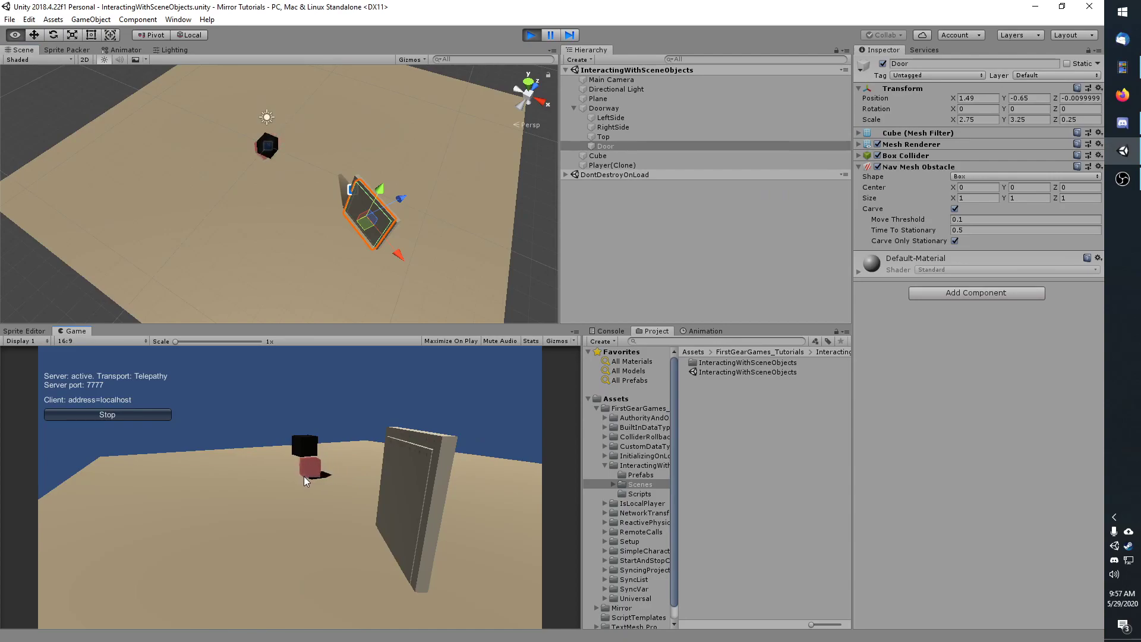
# Step: Steer the red player into the black cube several times, teleporting it around the floor
pyautogui.click(296, 478)
pyautogui.click(308, 482)
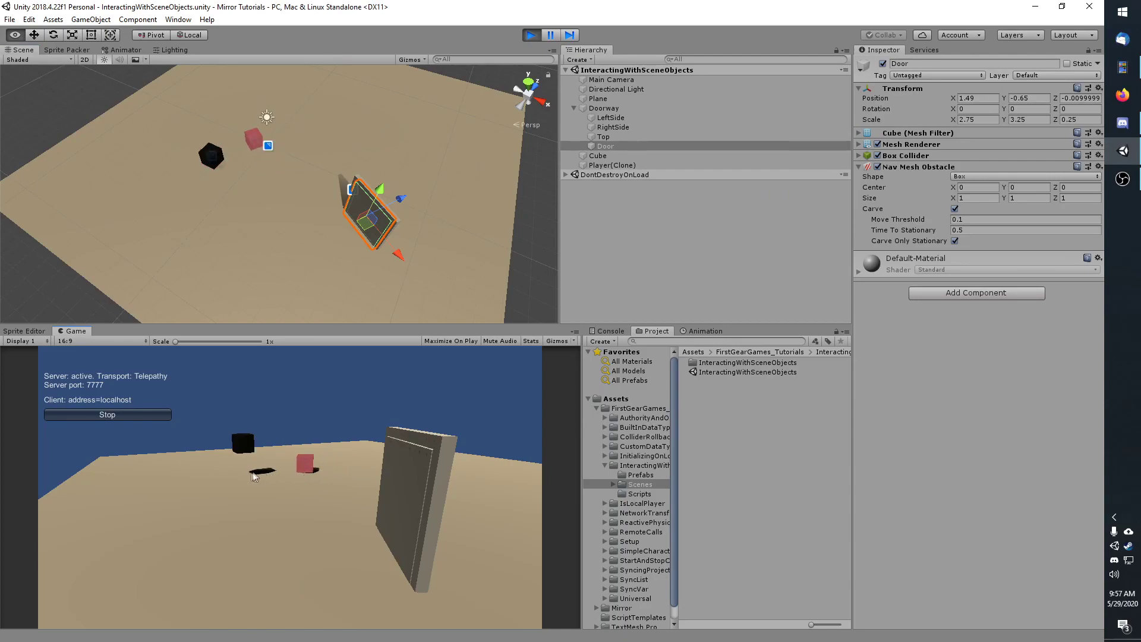
pyautogui.click(250, 476)
pyautogui.click(340, 450)
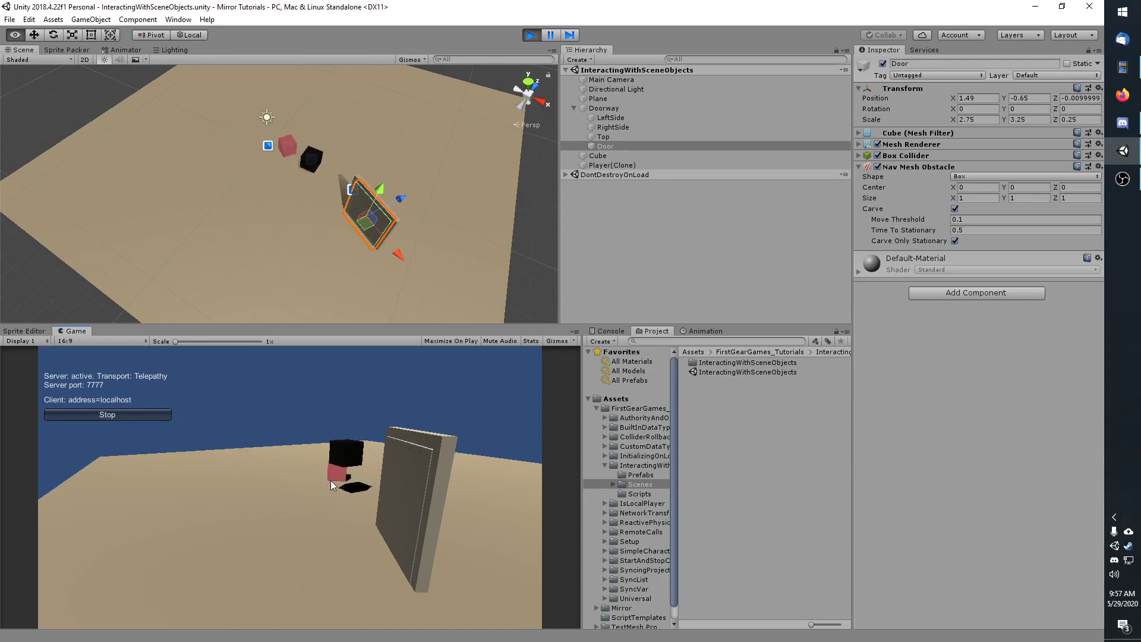
pyautogui.click(336, 489)
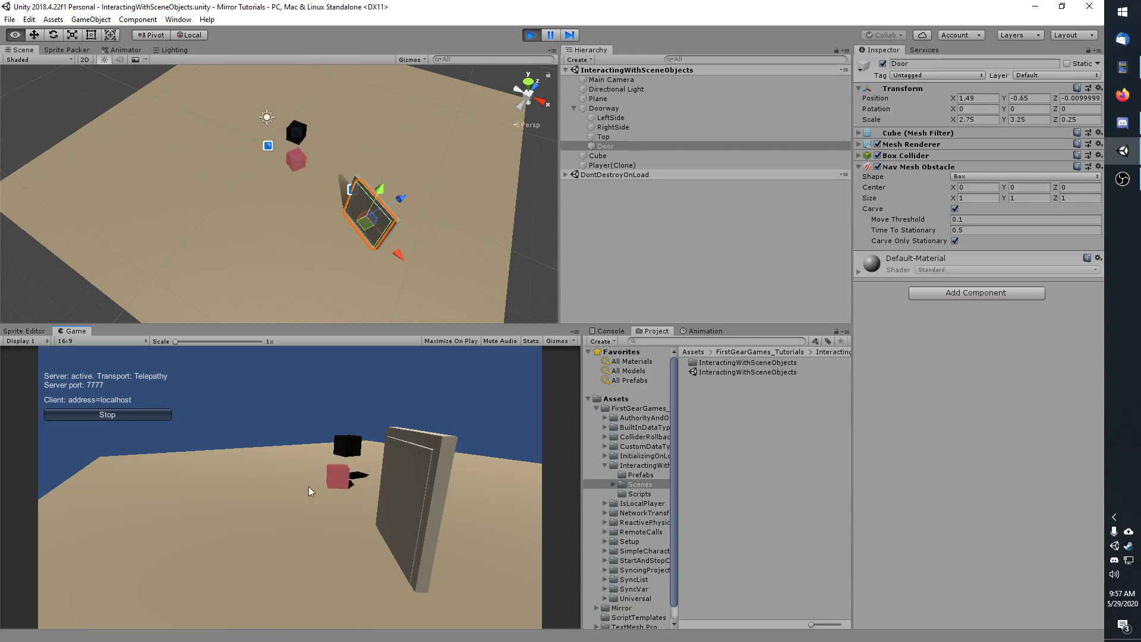
# Step: Steer the player toward the front of the floor and into the door, sliding it open
pyautogui.click(338, 527)
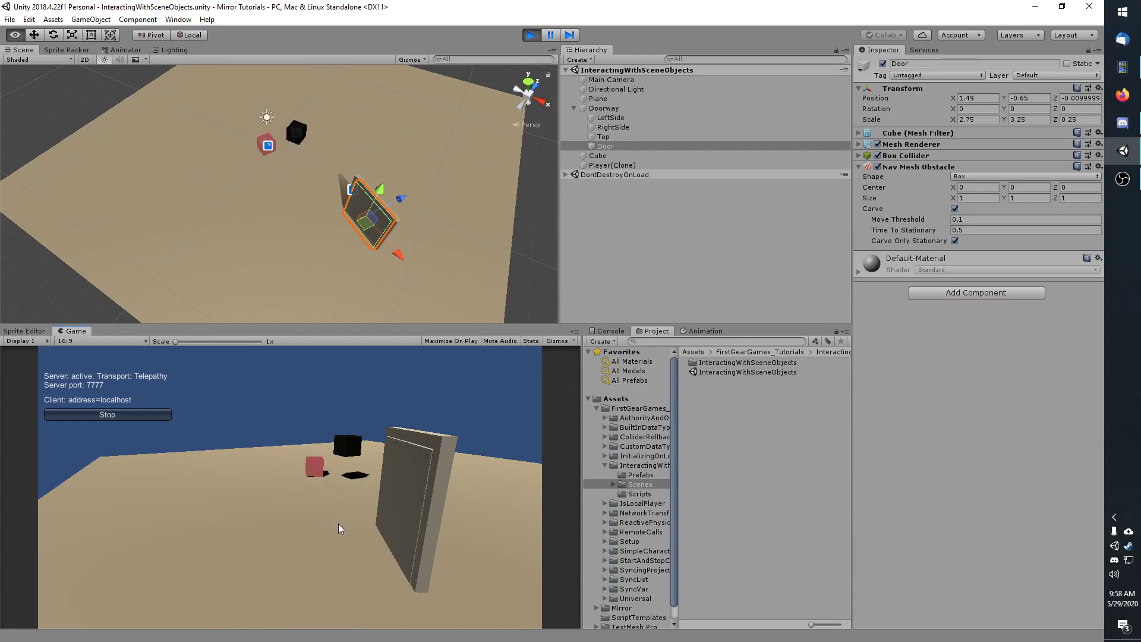
pyautogui.click(362, 557)
pyautogui.click(288, 565)
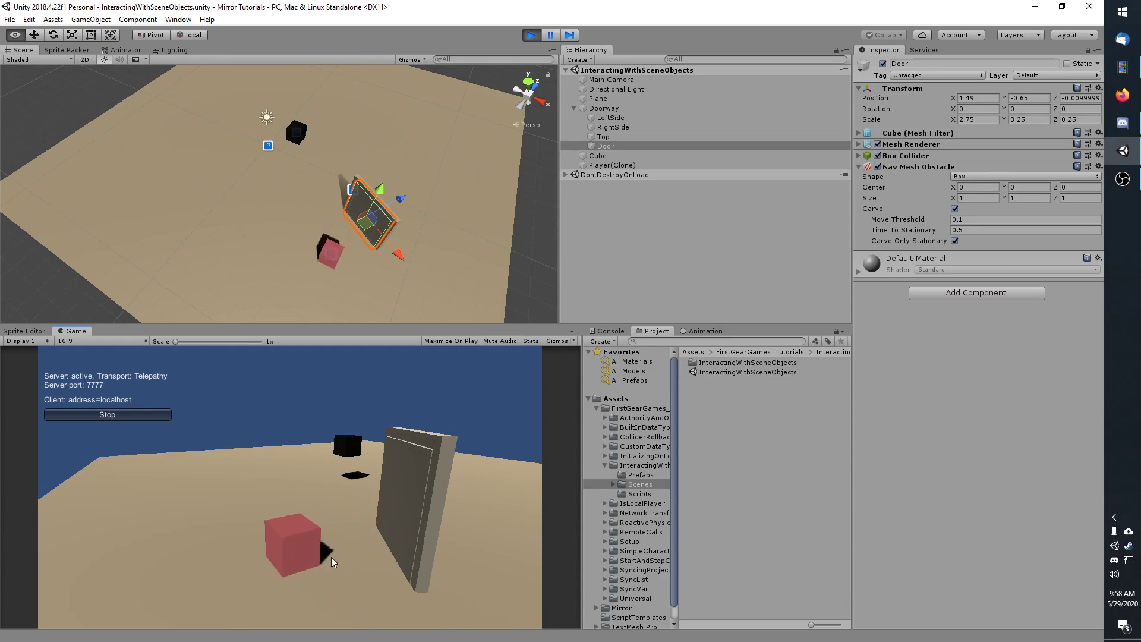
pyautogui.click(386, 573)
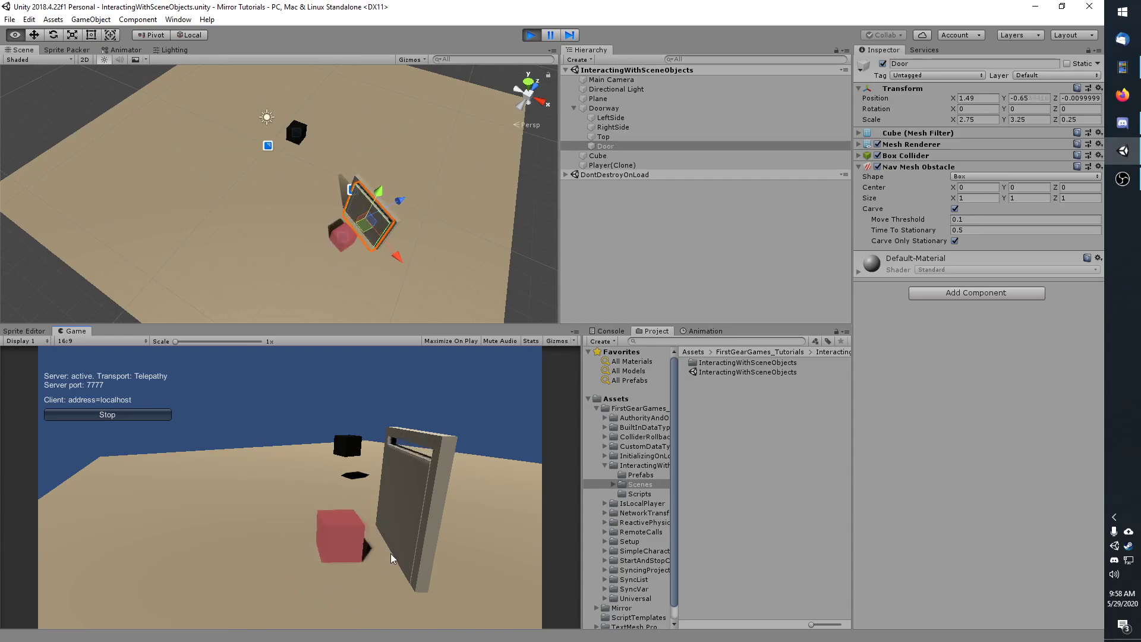
# Step: Walk the player through the doorway, back away, then toward the door again
pyautogui.click(538, 548)
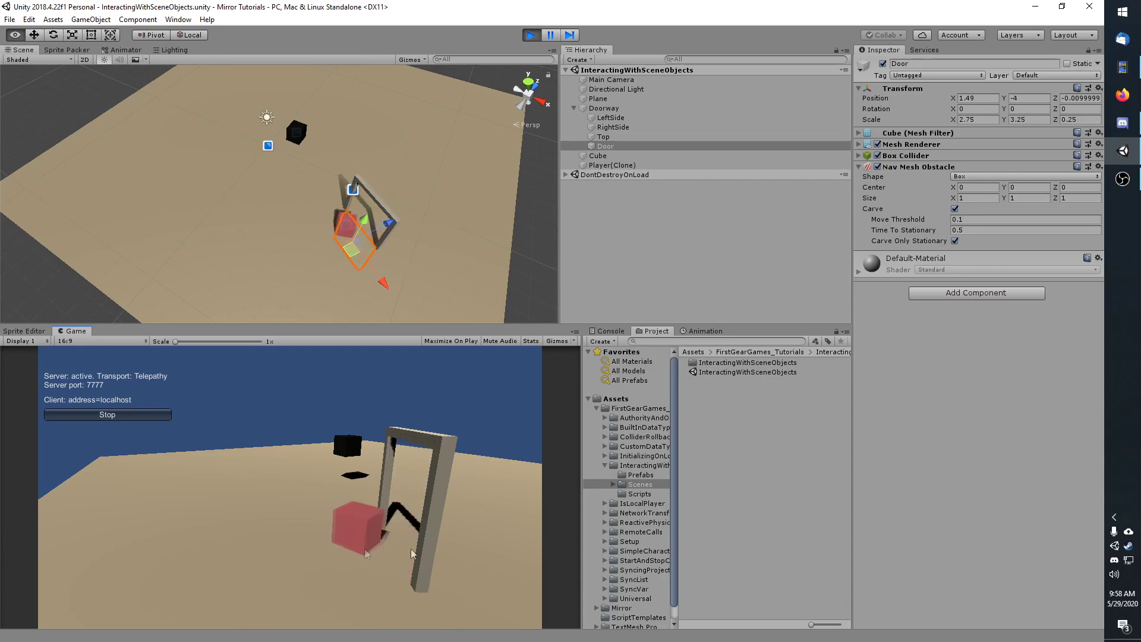
pyautogui.click(339, 568)
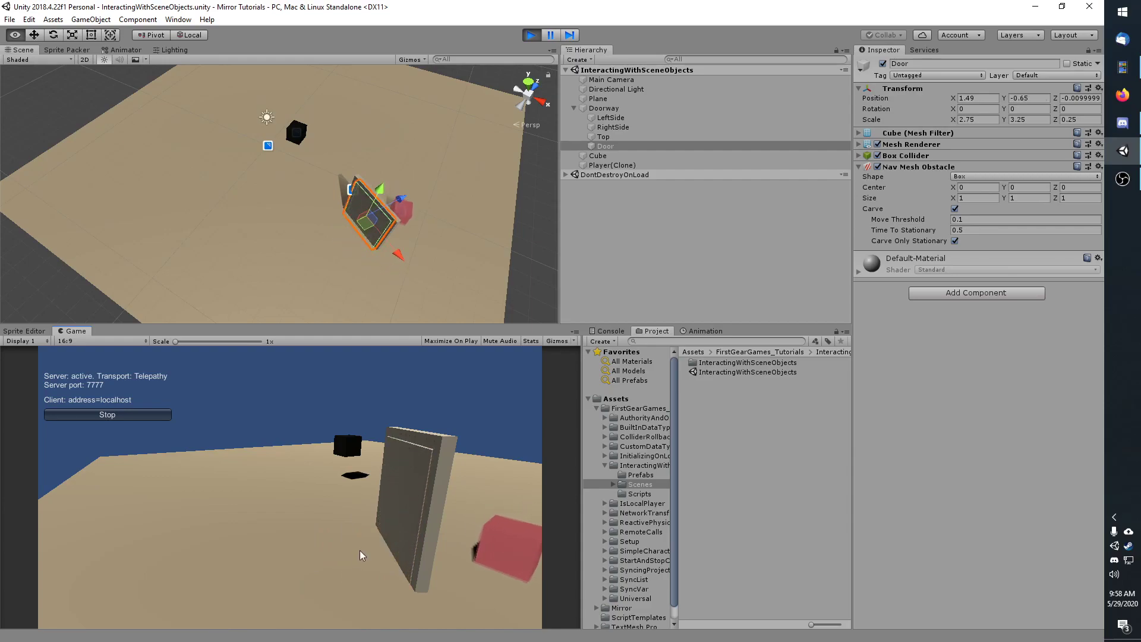
pyautogui.click(396, 550)
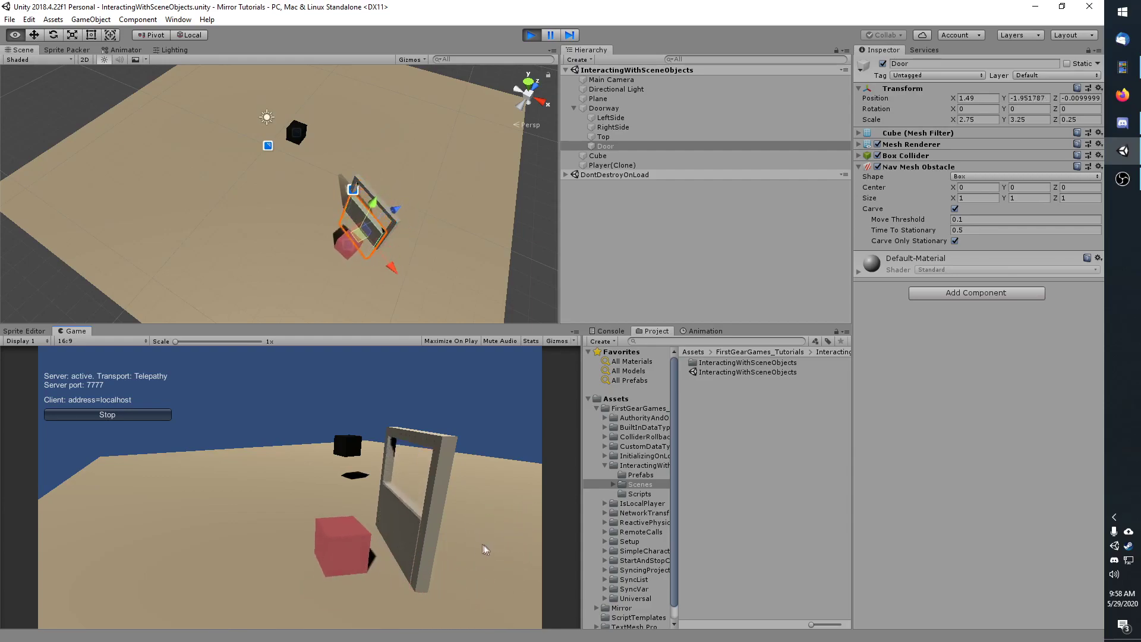